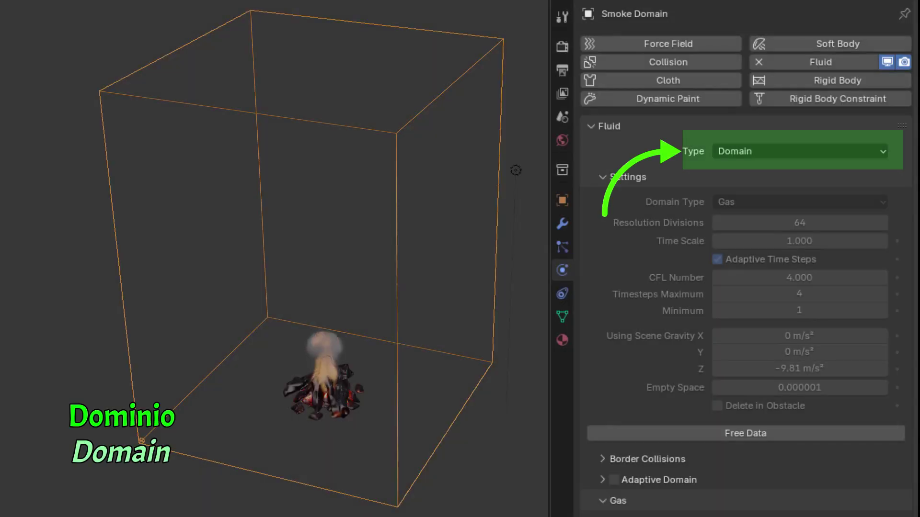
scroll(745, 258, "down", 1)
scroll(745, 258, "down", 1)
scroll(745, 259, "down", 1)
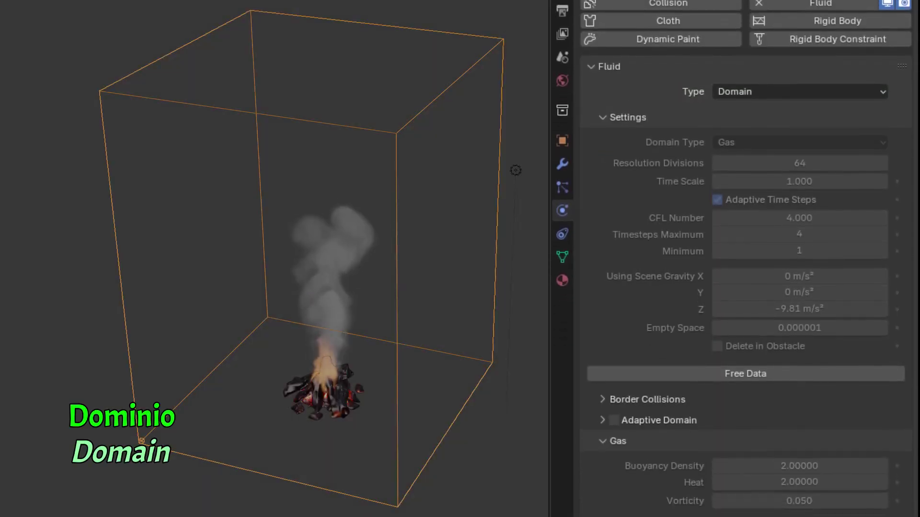
scroll(745, 258, "down", 1)
scroll(745, 259, "down", 1)
scroll(745, 259, "down", 1)
scroll(745, 258, "down", 1)
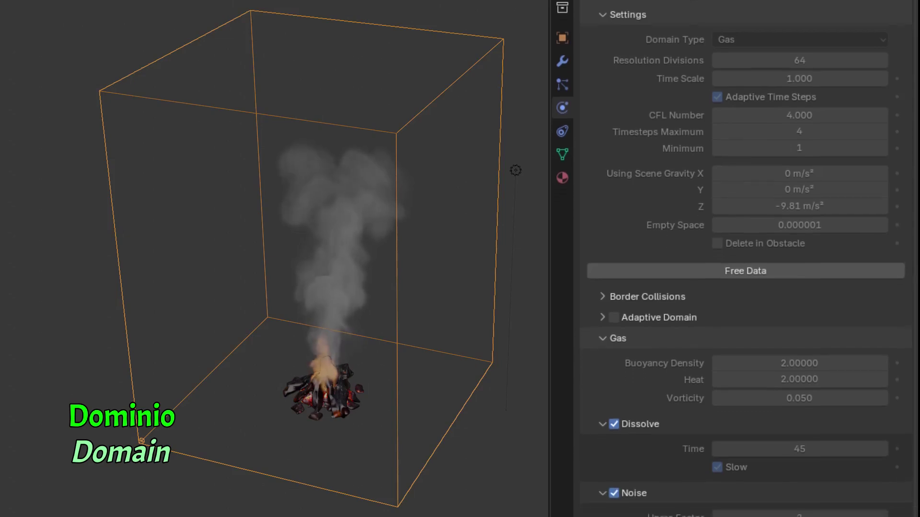
scroll(745, 259, "down", 1)
scroll(745, 259, "down", 1)
scroll(745, 259, "down", 1)
scroll(745, 258, "down", 1)
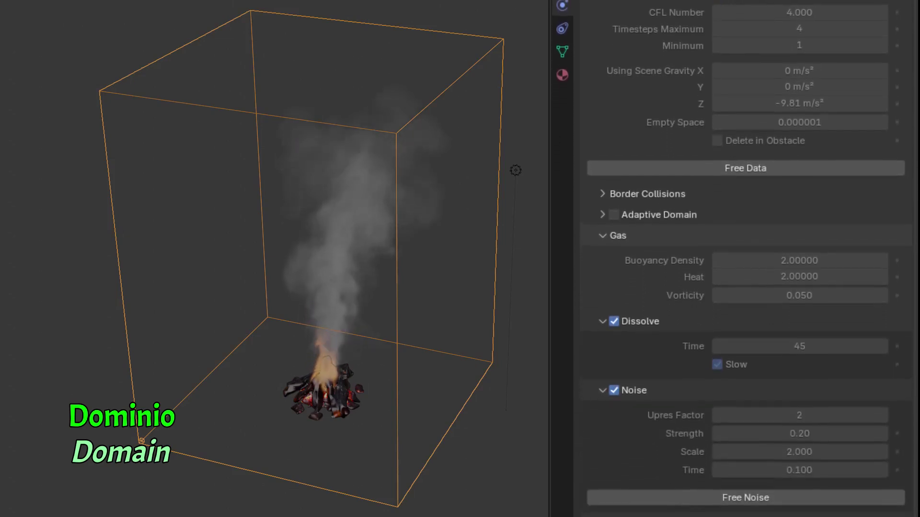
scroll(745, 259, "down", 1)
scroll(745, 259, "down", 1)
scroll(745, 259, "down", 1)
scroll(745, 258, "down", 1)
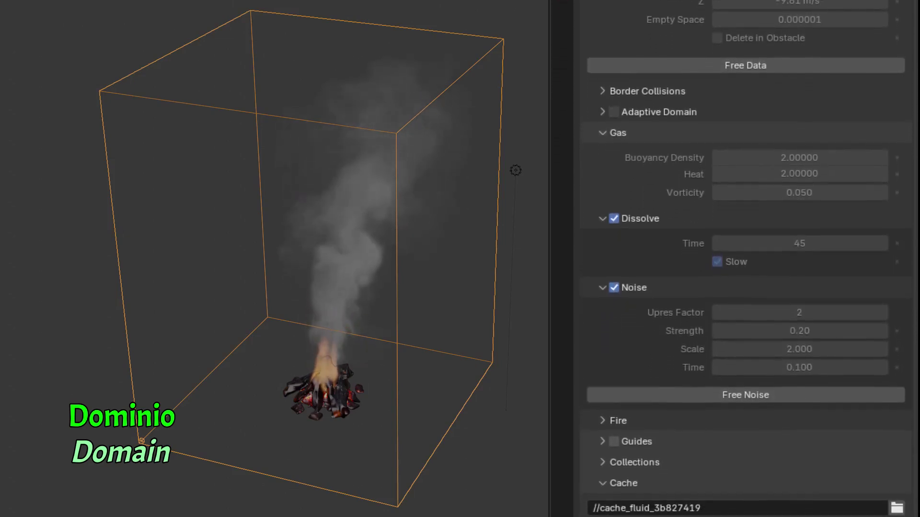
scroll(745, 258, "down", 1)
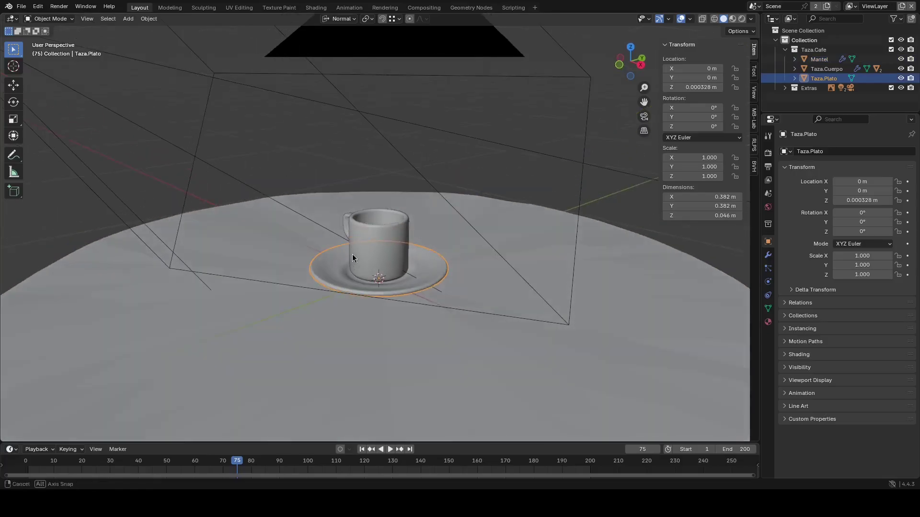
- Orbit around the cup and saucer, selecting the cup body and the coffee liquid
mouse_move(352, 254)
middle_mouse_down()
mouse_move(291, 252)
mouse_move(297, 278)
middle_mouse_up()
left_click(376, 250)
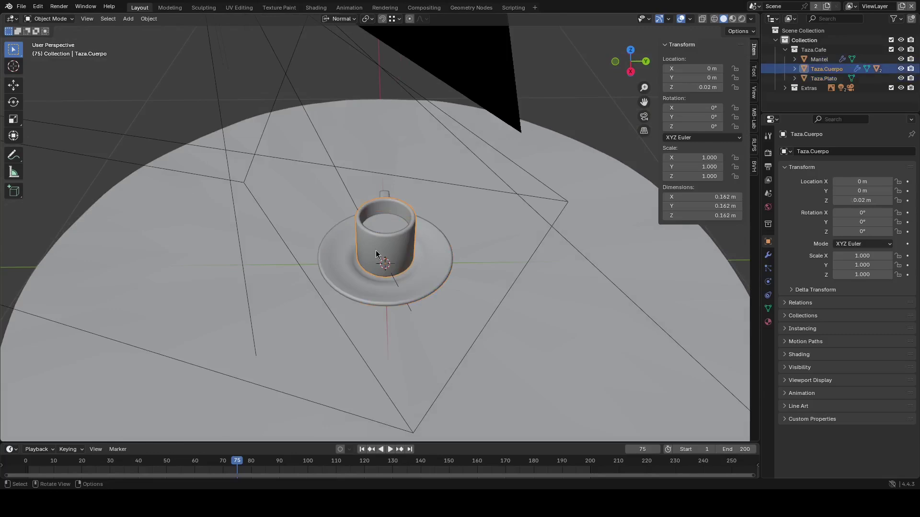
scroll(376, 251, "up", 3)
middle_click_drag(376, 250, 416, 258)
left_click(388, 222)
mouse_move(388, 223)
middle_mouse_down()
mouse_move(368, 257)
mouse_move(393, 237)
mouse_move(415, 267)
mouse_move(517, 226)
mouse_move(468, 197)
mouse_move(371, 198)
mouse_move(364, 235)
mouse_move(341, 238)
middle_mouse_up()
- Preview the scene in Material Preview, then Rendered shading, viewed from above
left_click(732, 19)
scroll(369, 199, "down", 3)
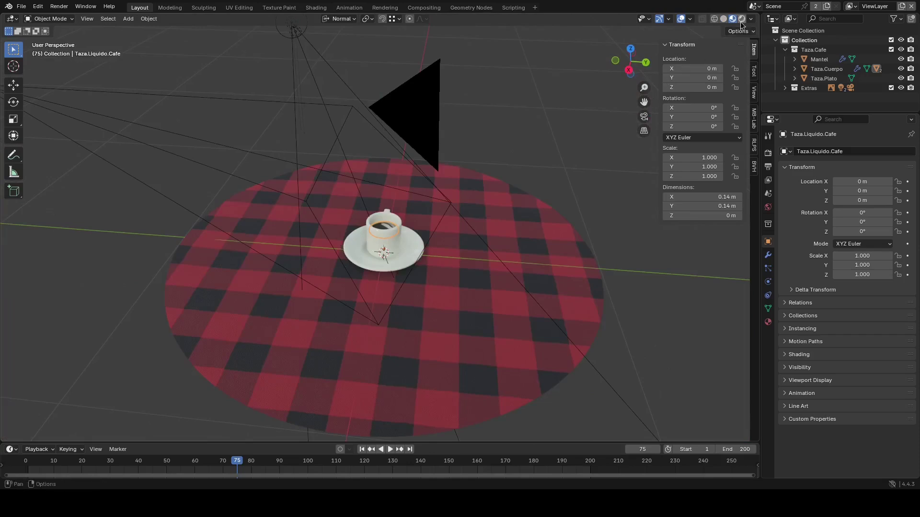
left_click(741, 19)
mouse_move(424, 209)
middle_mouse_down()
mouse_move(483, 185)
mouse_move(395, 258)
mouse_move(399, 246)
mouse_move(445, 263)
mouse_move(455, 279)
middle_mouse_up()
scroll(393, 259, "up", 5)
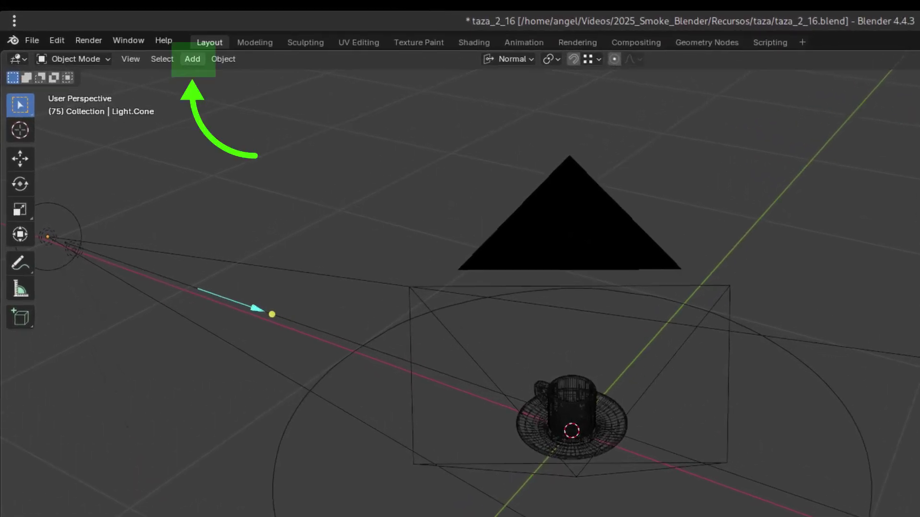
- Add a cube and, in front view, scale it to 0.6 in X and Y only
left_click(128, 39)
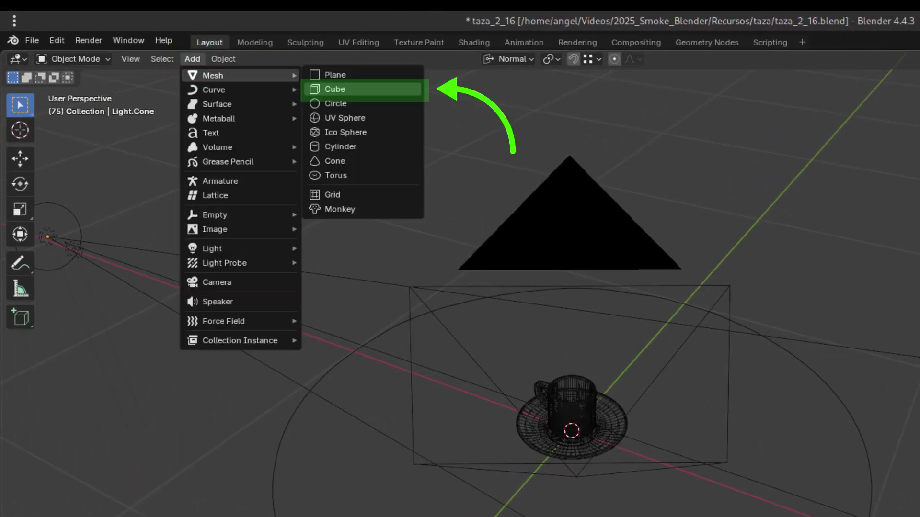
left_click(335, 89)
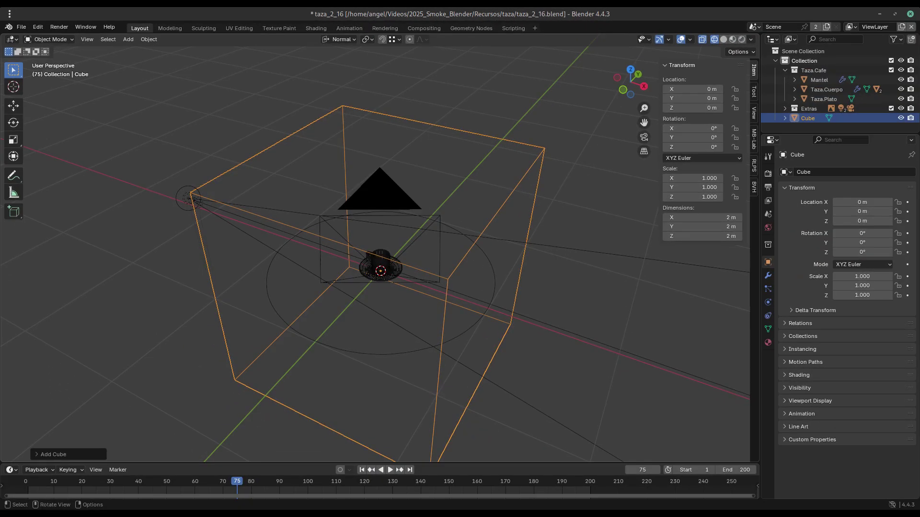
key("KP_1")
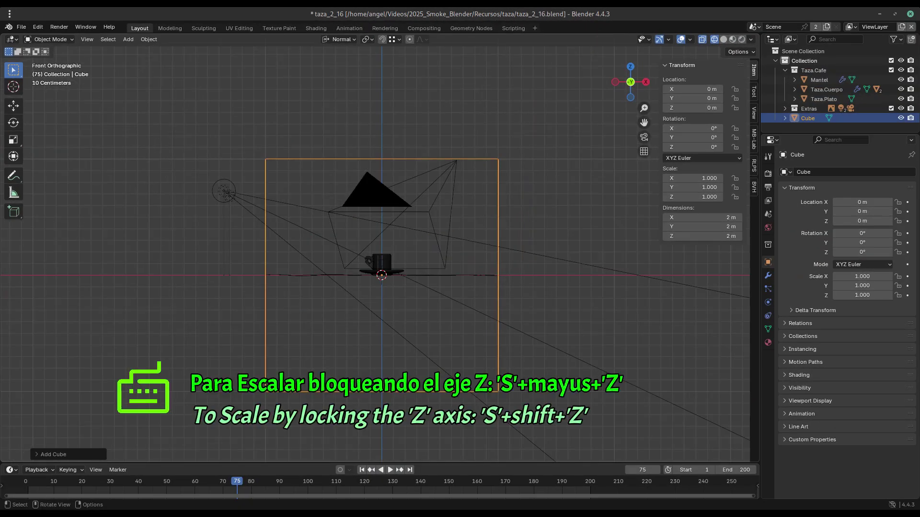
key("s")
key("shift+z")
type("0.6")
key("Return")
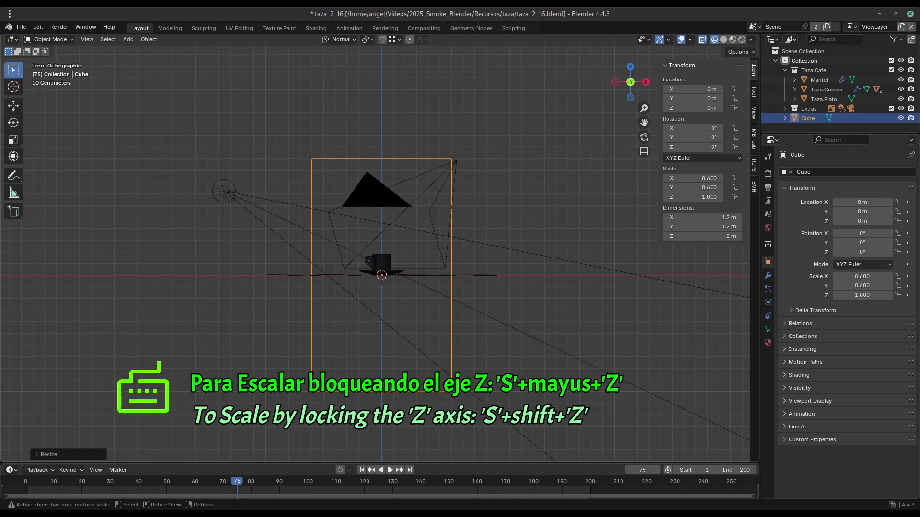
- Raise the cube 0.9 m along Z and frame it from an angled view
type("gz0.9")
key("Return")
key("KP_Decimal")
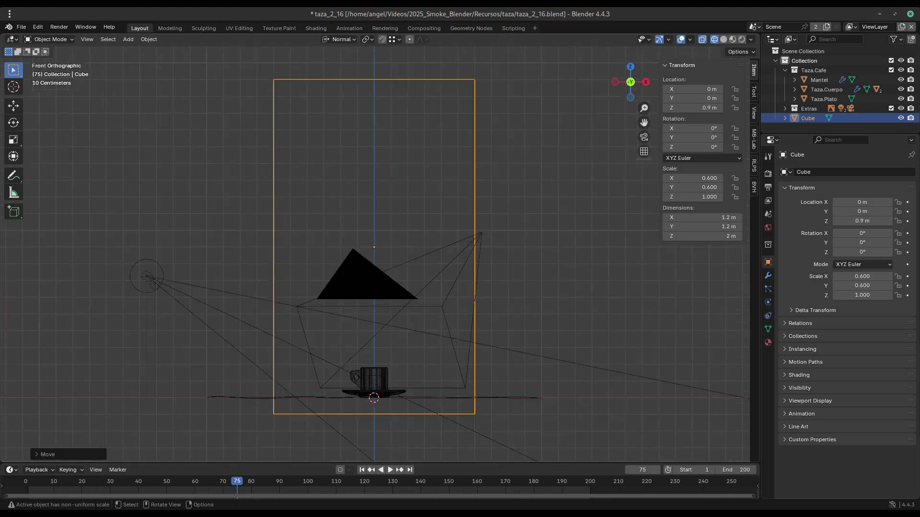
middle_click_drag(374, 215, 326, 268)
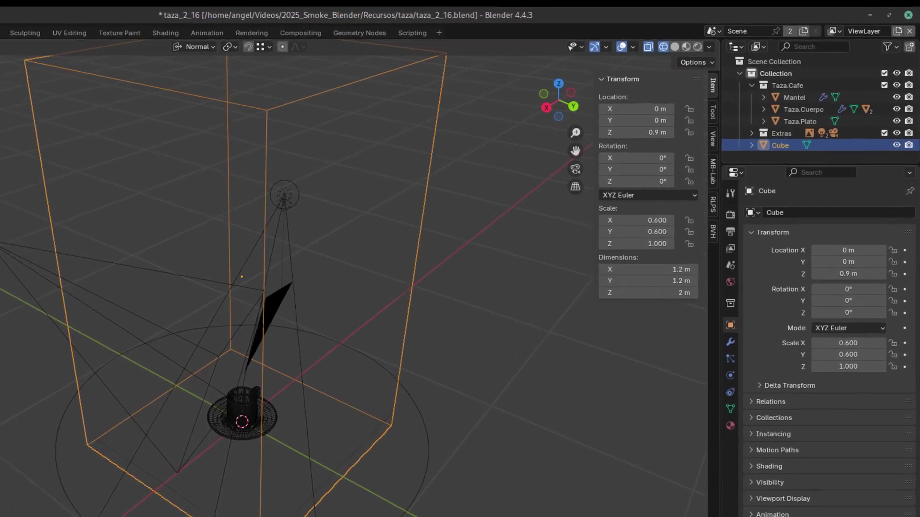
- Enable Fluid physics on the cube with Type set to Domain
left_click(723, 390)
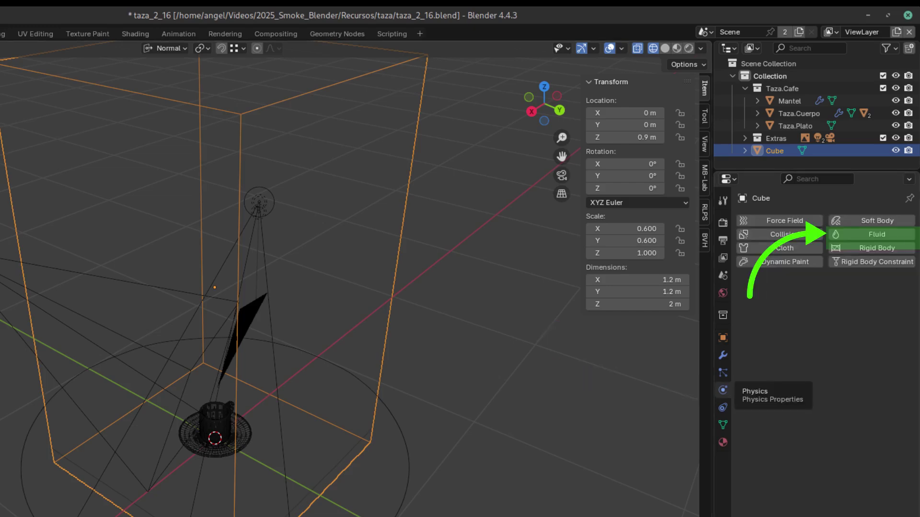
left_click(885, 234)
left_click(862, 301)
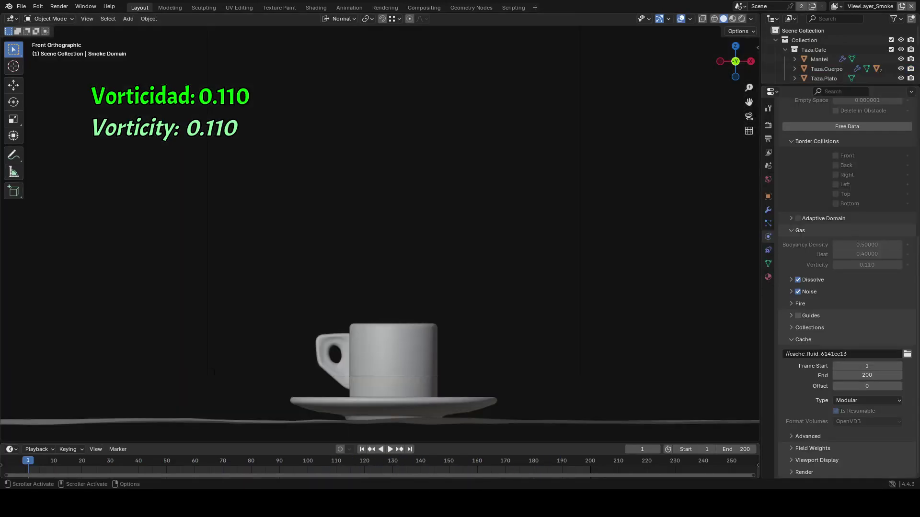
- Play the animation to watch the steam with dissolve time 30
key("space")
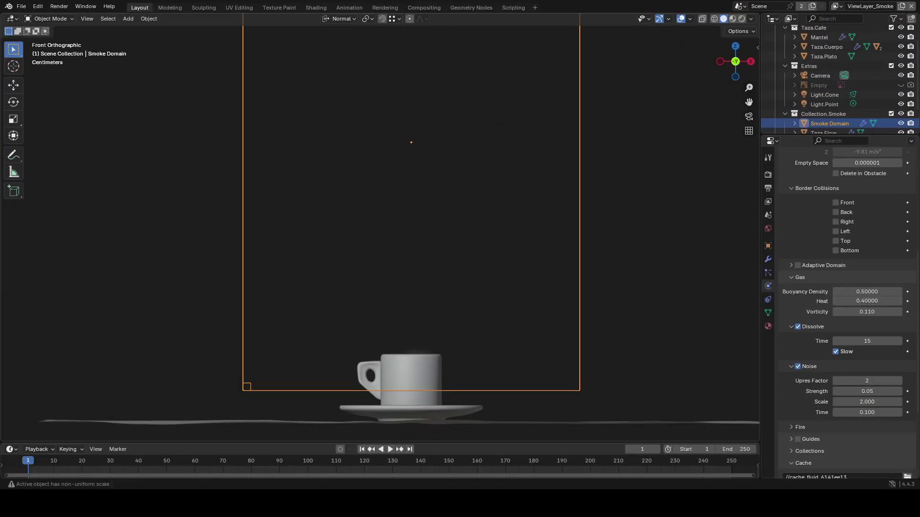
- Play the simulation to preview the steam with dissolve time 15 and noise
key("space")
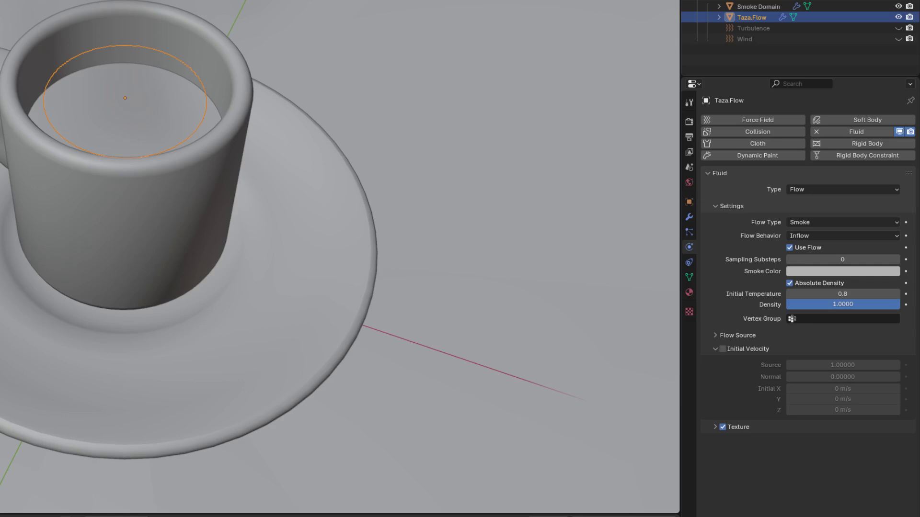
left_click(843, 222)
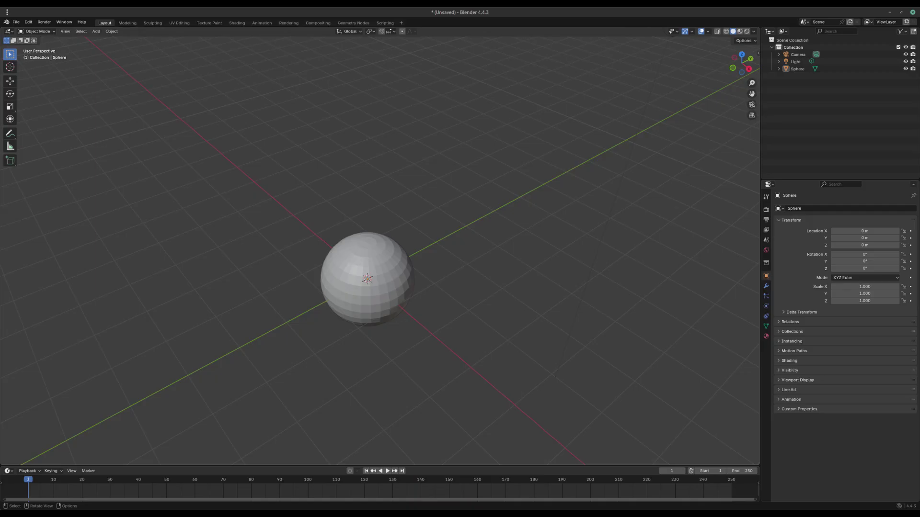
- Select the small sphere smoke emitter
left_click(383, 305)
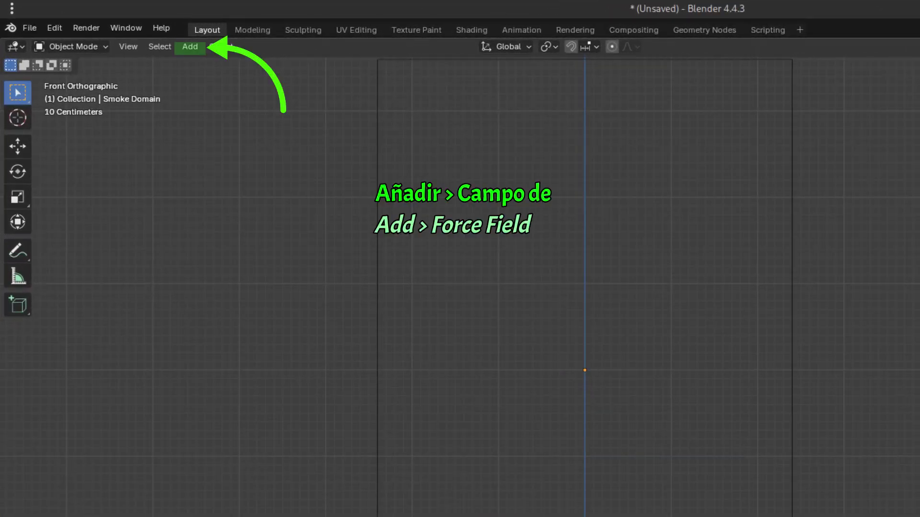
- Open the Add menu to insert a UV Sphere
left_click(190, 46)
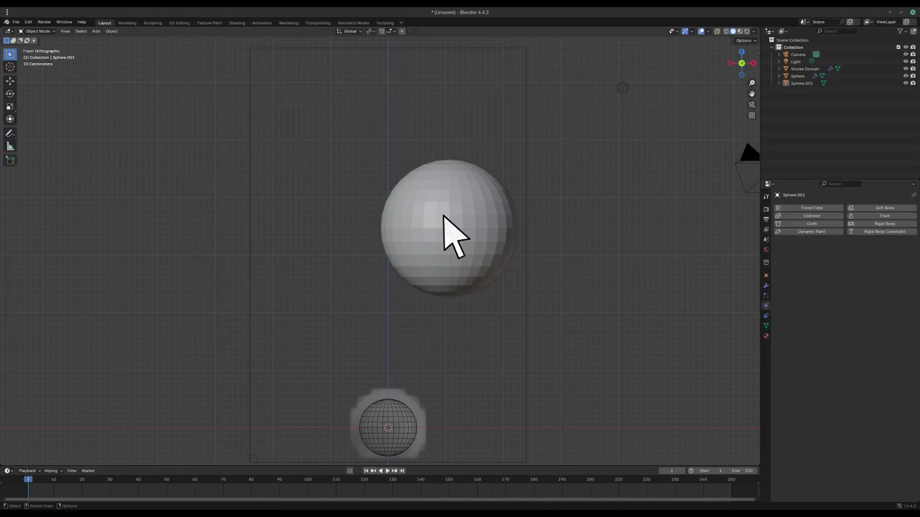
- Give Sphere.001 Fluid physics with Type set to Effector
left_click(442, 215)
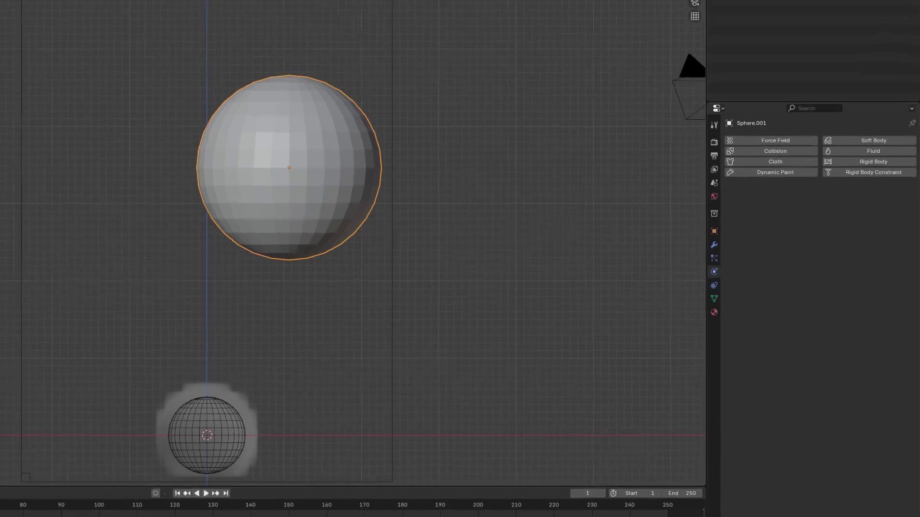
left_click(833, 122)
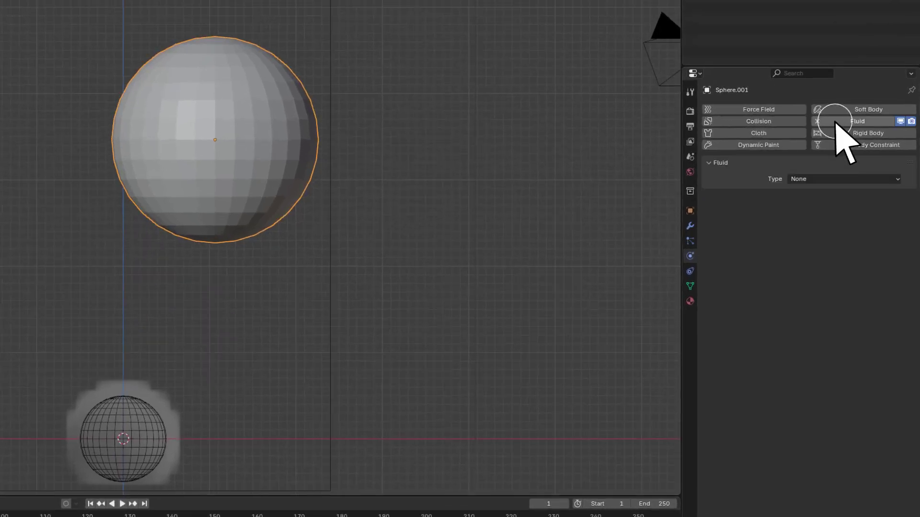
left_click(828, 179)
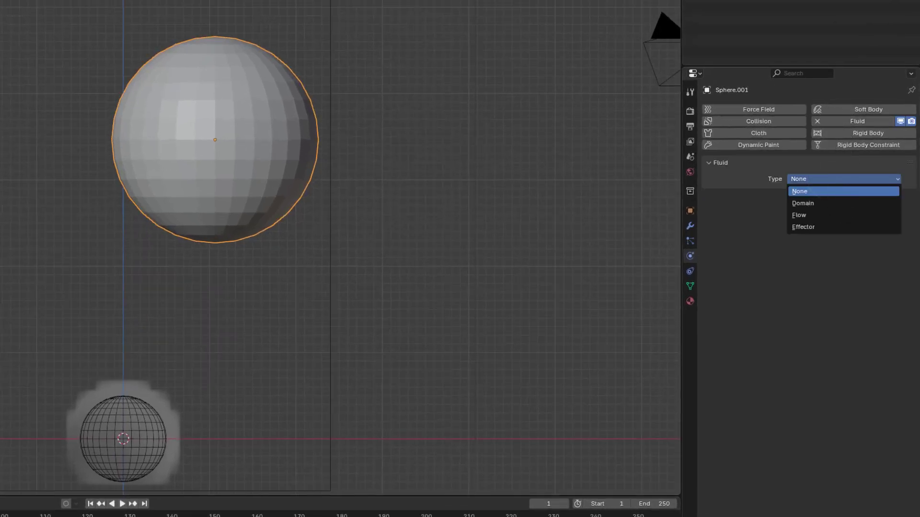
left_click(803, 227)
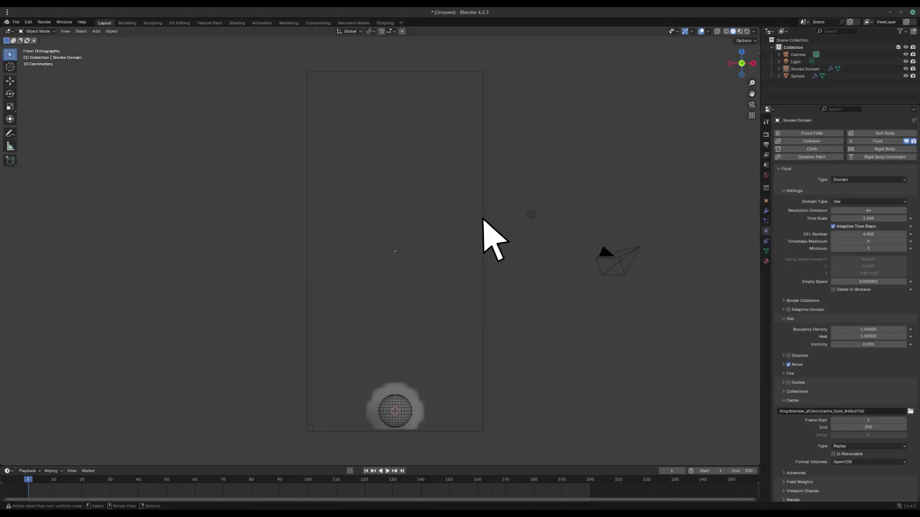
- Set the domain cache to Modular with Is Resumable, then bake data and noise
left_click(483, 216)
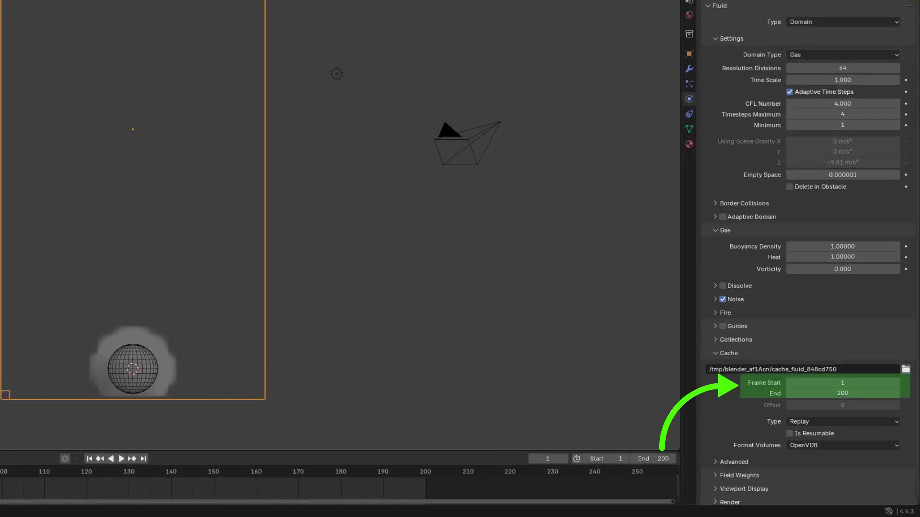
left_click(842, 422)
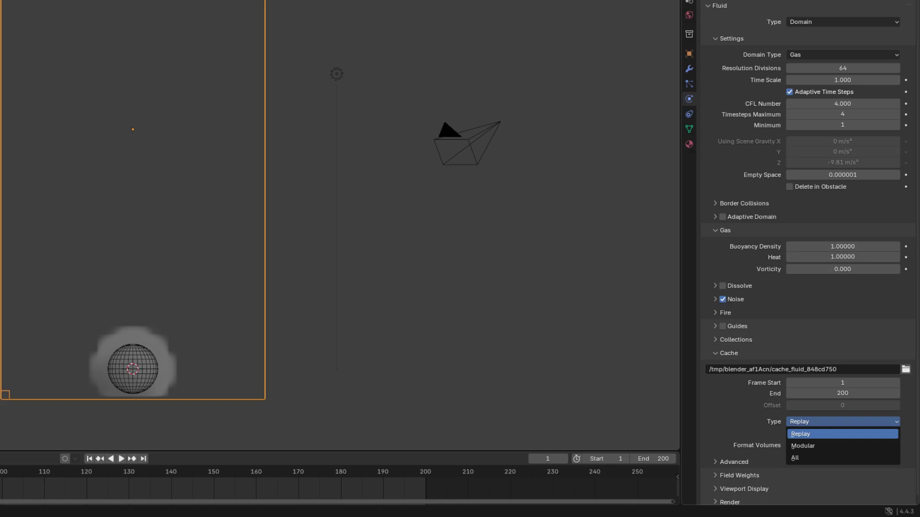
left_click(802, 446)
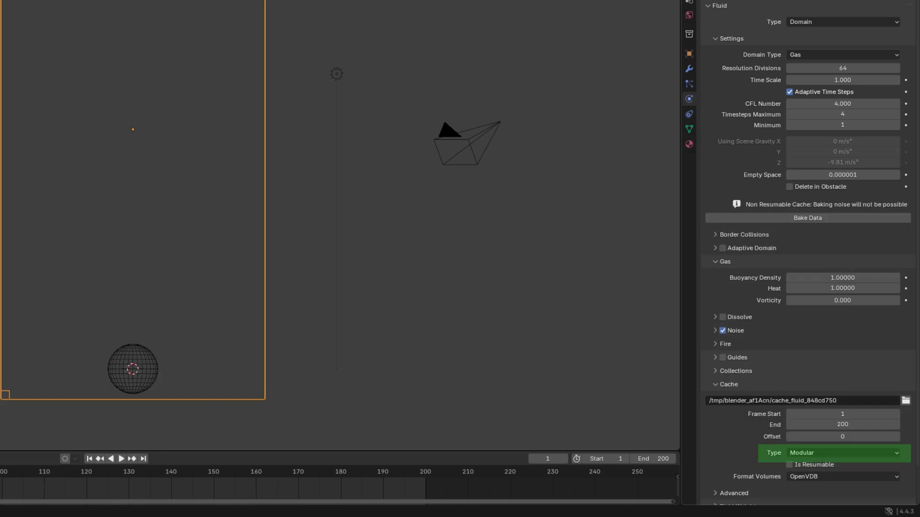
left_click(790, 465)
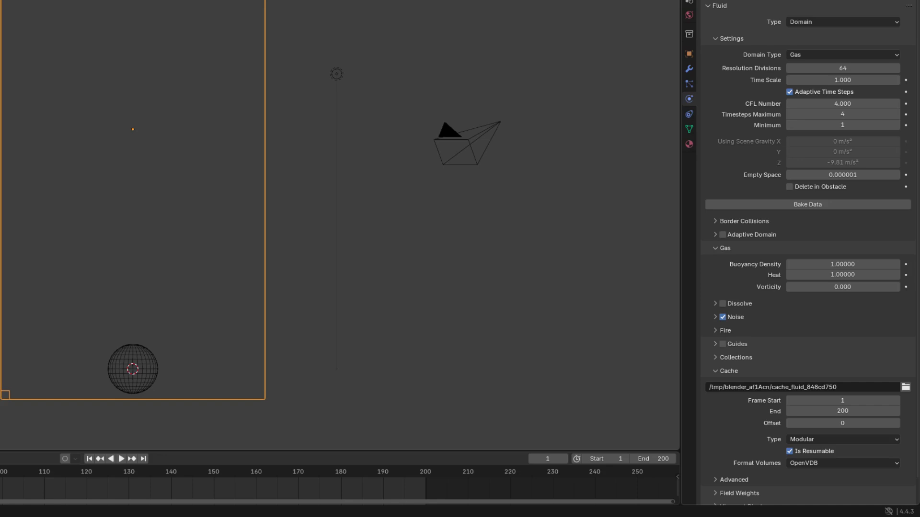
left_click(832, 205)
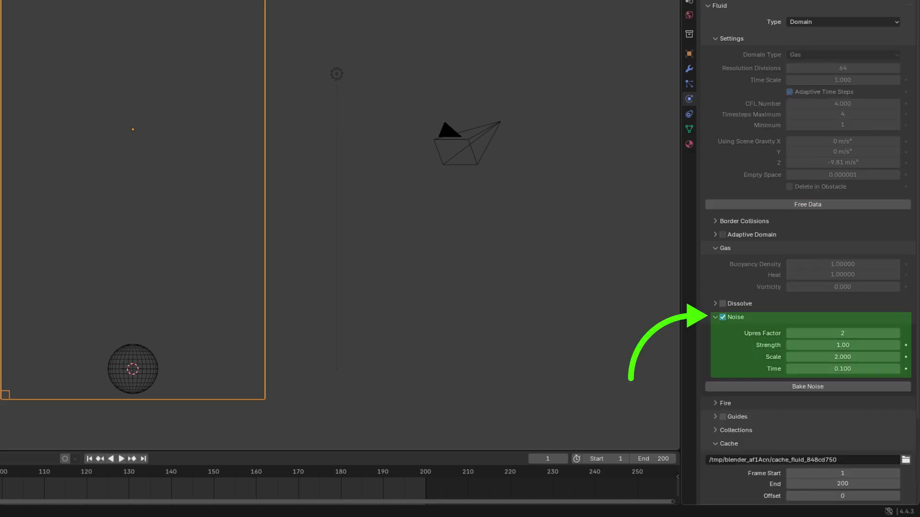
left_click(839, 387)
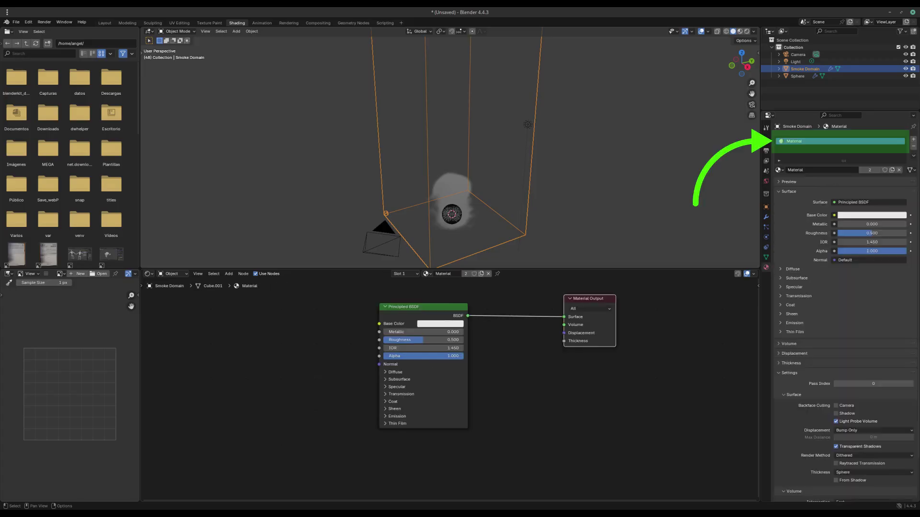
- Delete Principled BSDF and link a new Principled Volume to the Material Output Volume
key("Delete")
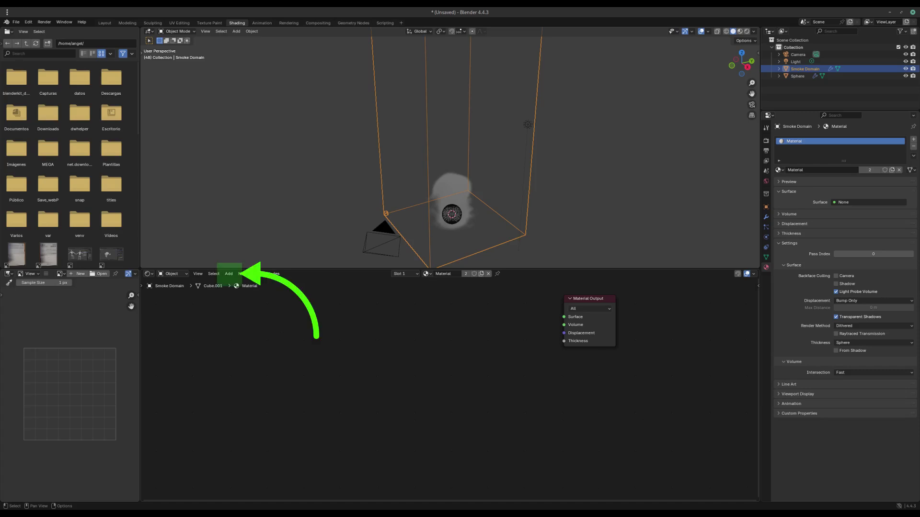
left_click(228, 274)
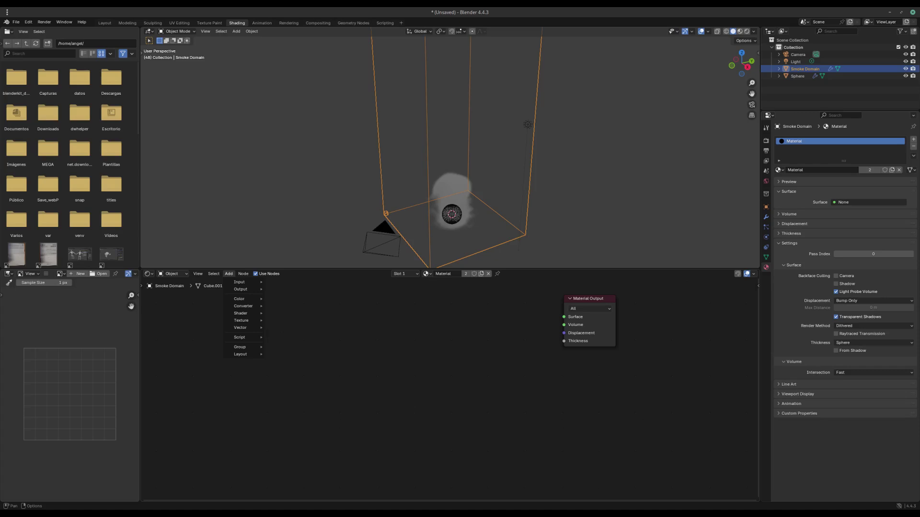
left_click(294, 377)
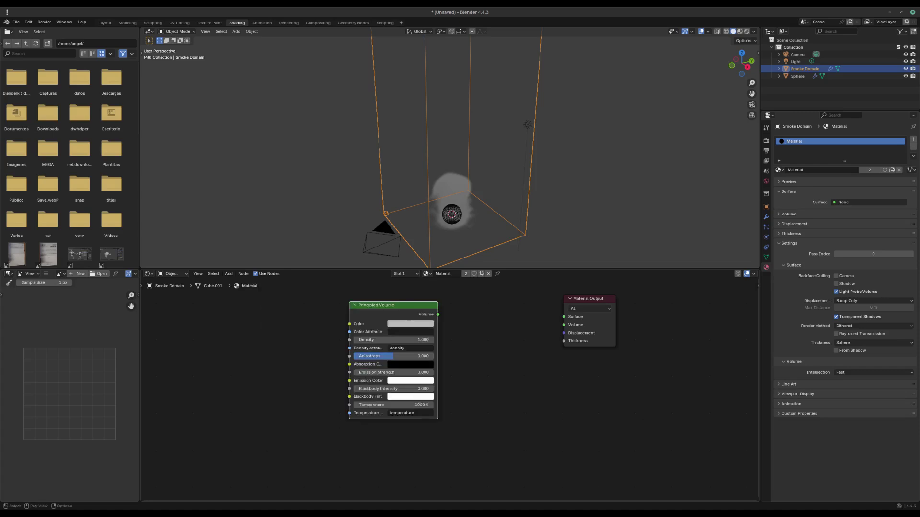
left_click_drag(438, 315, 564, 325)
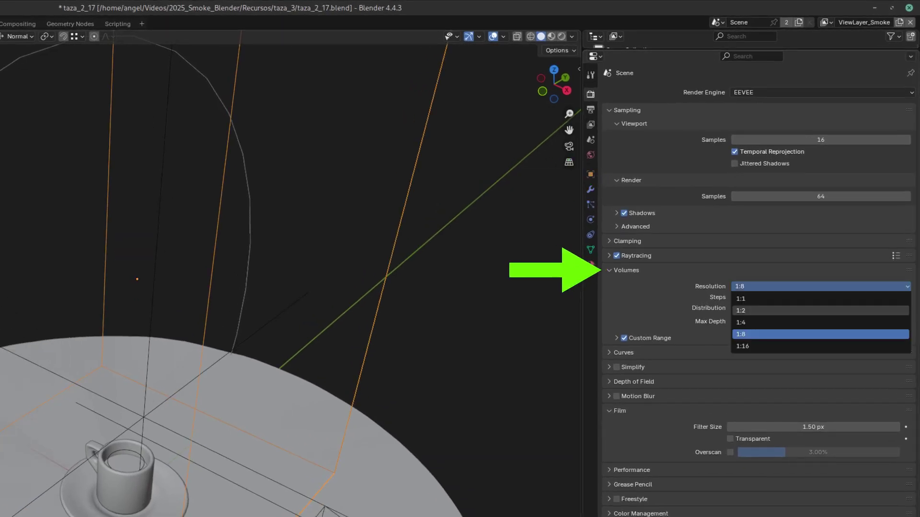
- Choose 1:2 in the EEVEE Volumes Resolution dropdown, replacing 1:8
left_click(767, 310)
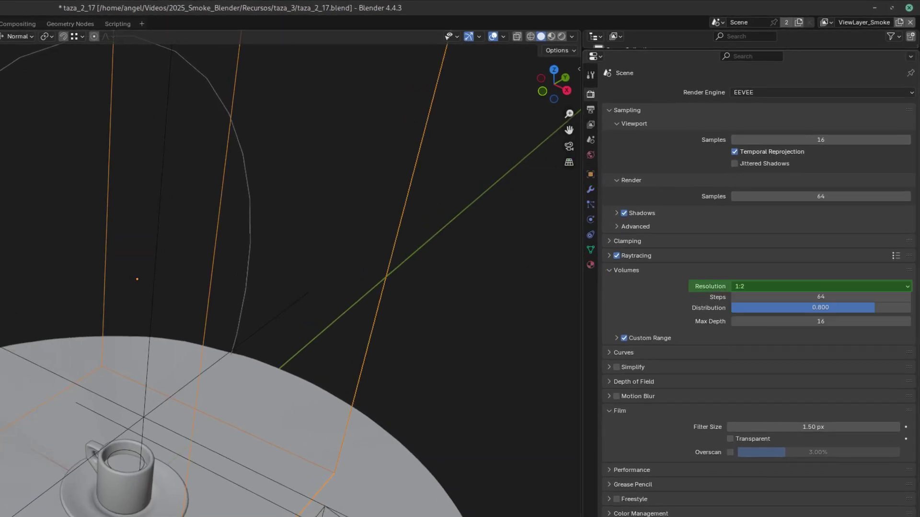